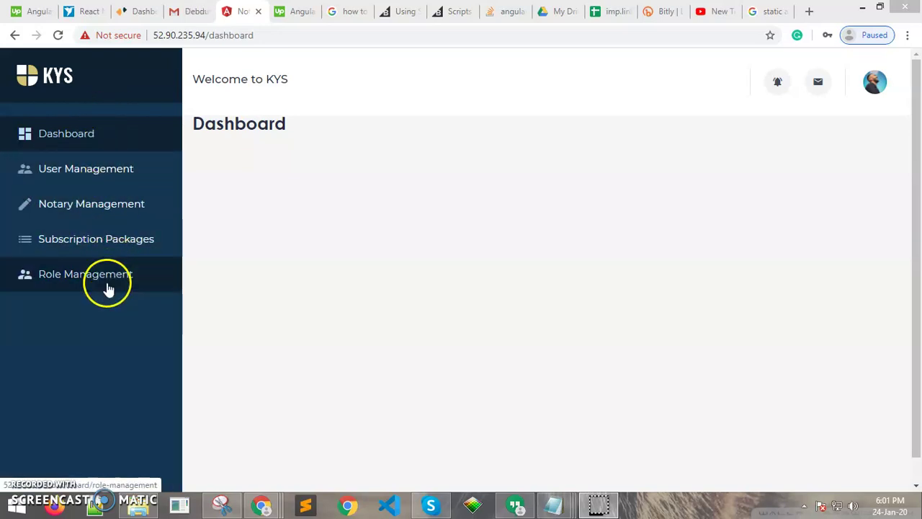
Step: Open the User Management list from the Dashboard sidebar
click(103, 177)
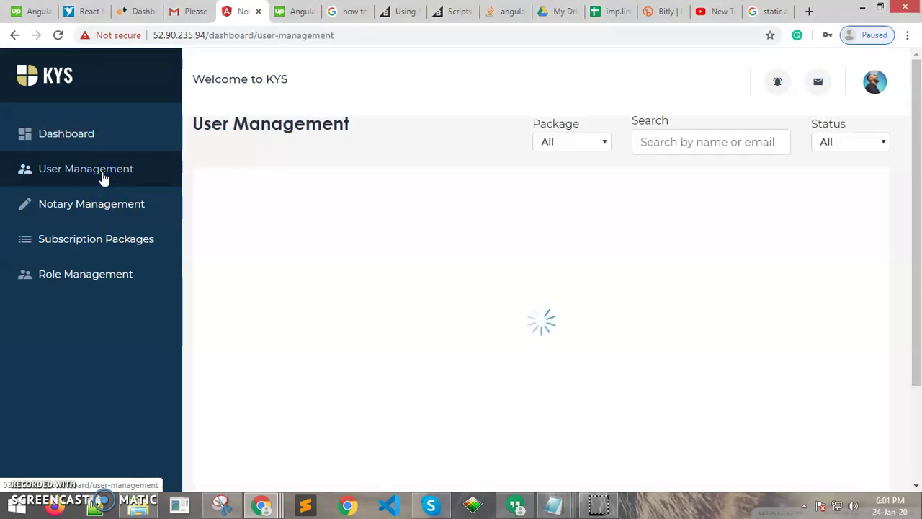
click(126, 228)
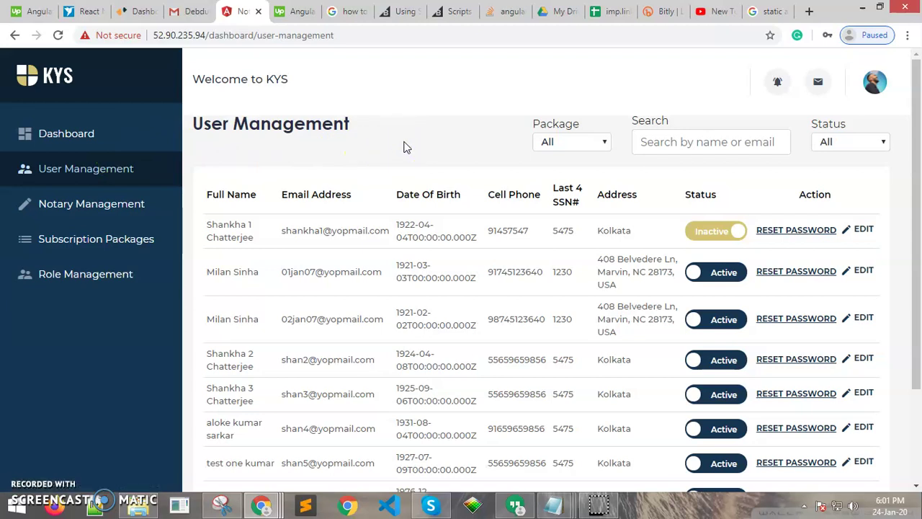
scroll(405, 147, down, 2)
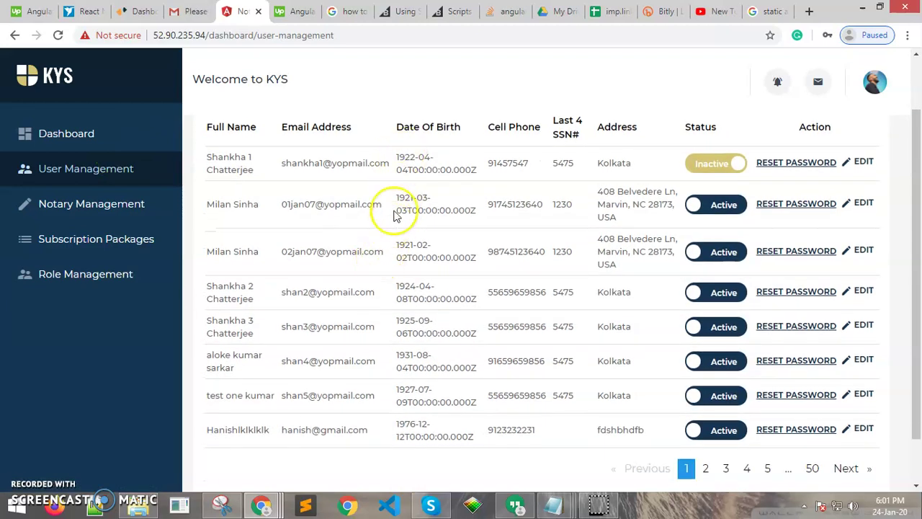
scroll(394, 216, down, 2)
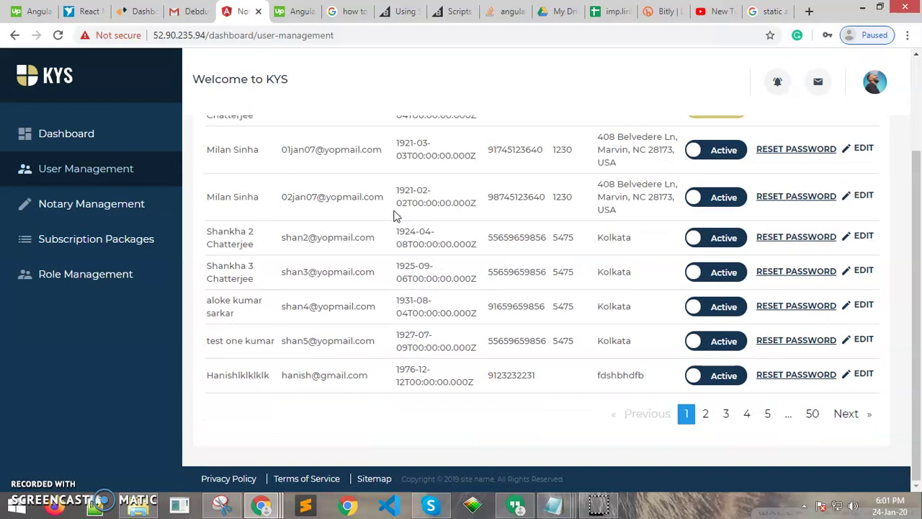
scroll(475, 370, up, 4)
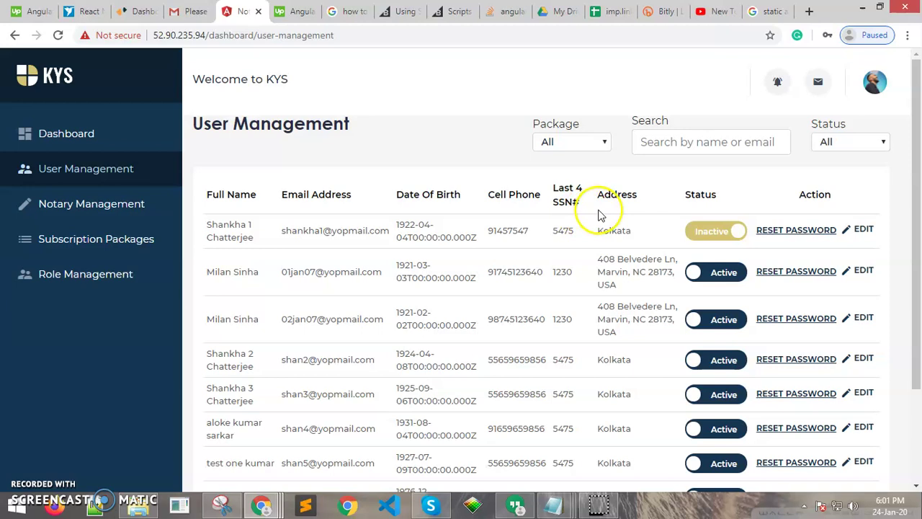
click(736, 229)
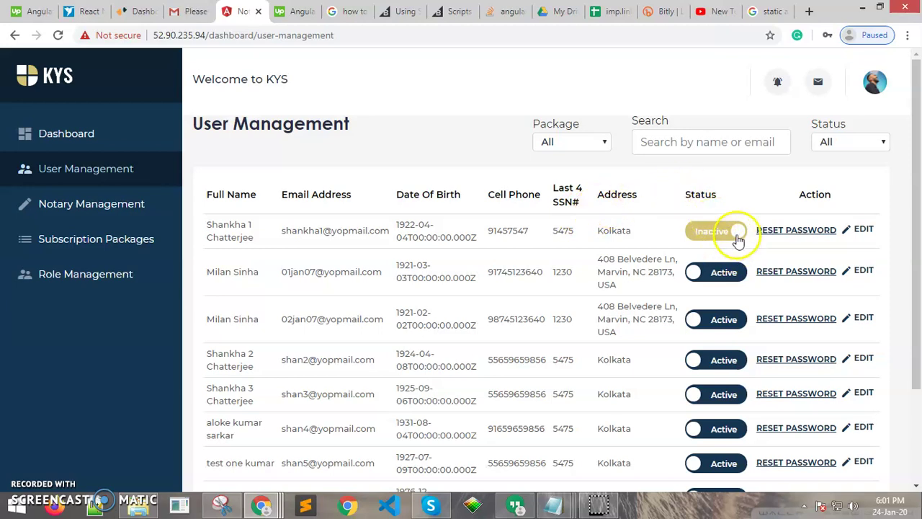
click(693, 232)
click(861, 229)
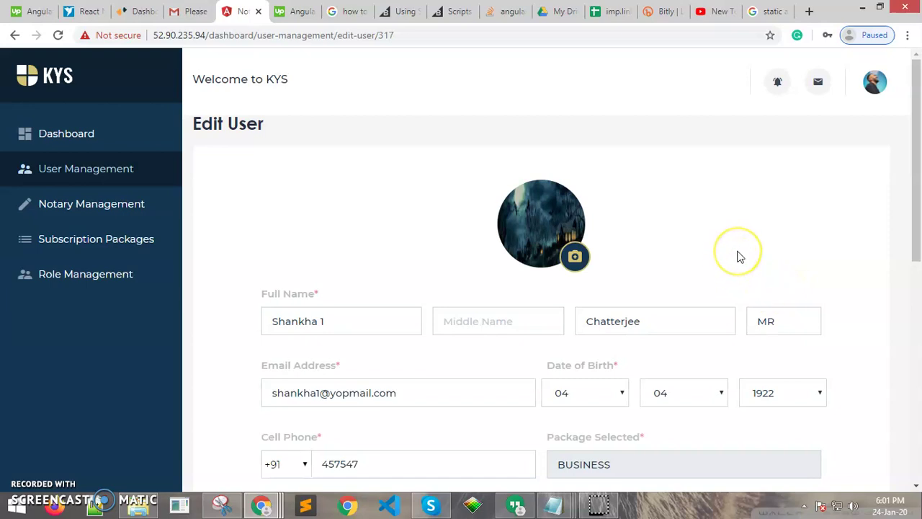
scroll(738, 256, down, 1)
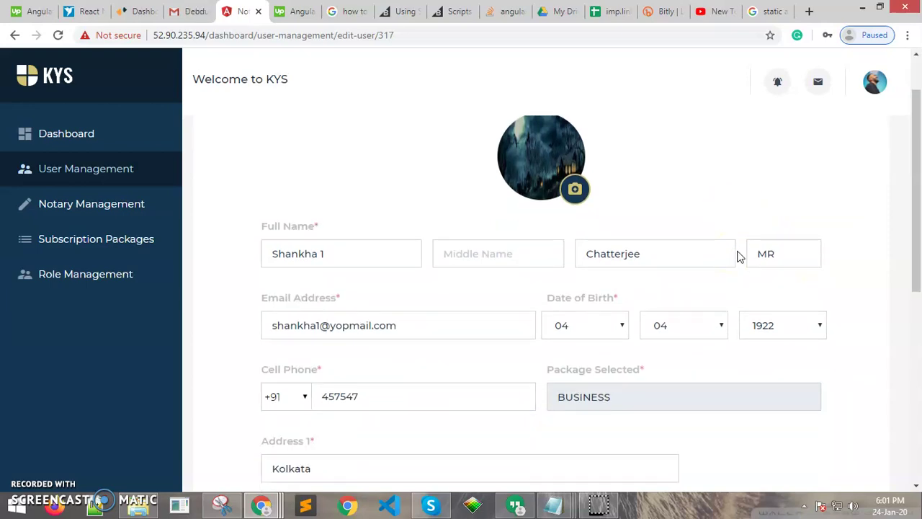
scroll(738, 257, down, 2)
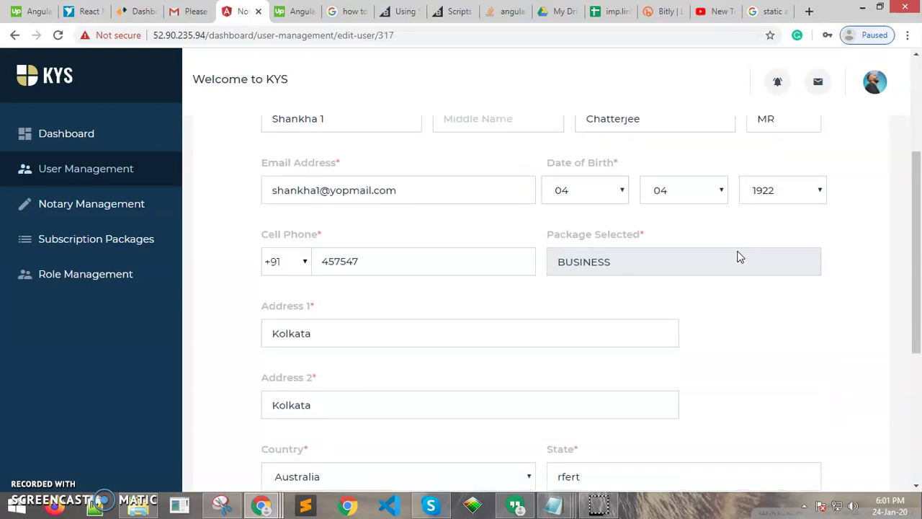
scroll(738, 256, down, 2)
scroll(720, 289, down, 2)
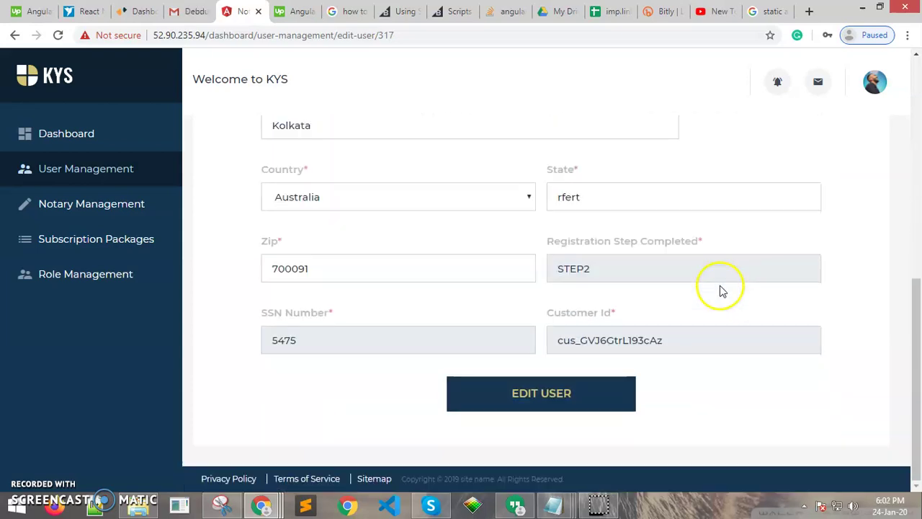
scroll(578, 416, up, 3)
scroll(578, 417, up, 2)
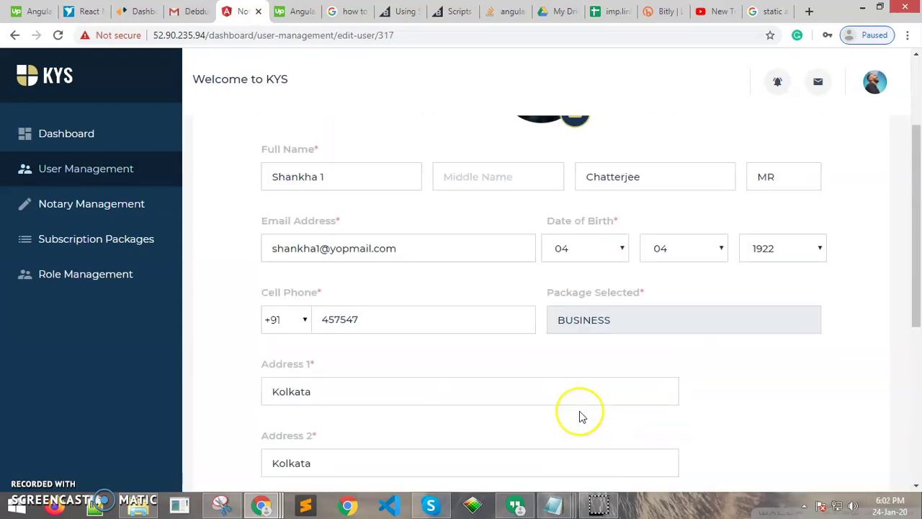
scroll(581, 417, up, 2)
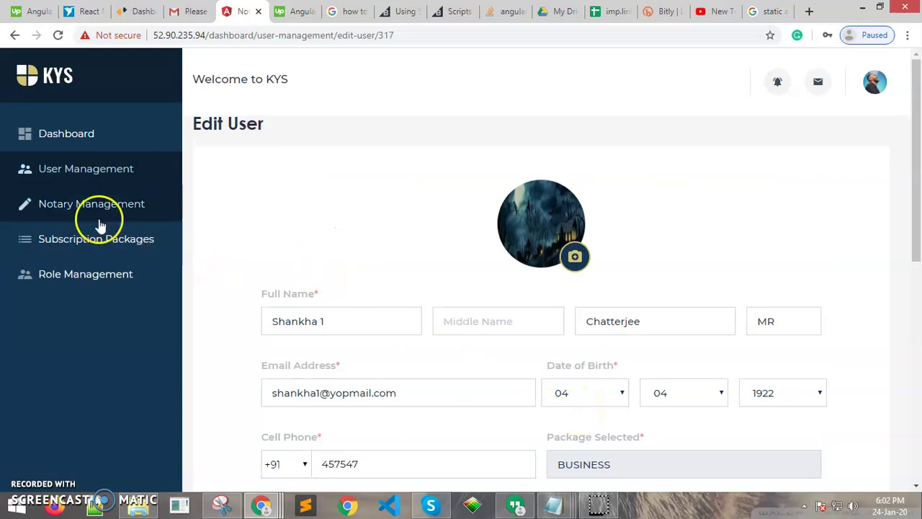
click(98, 169)
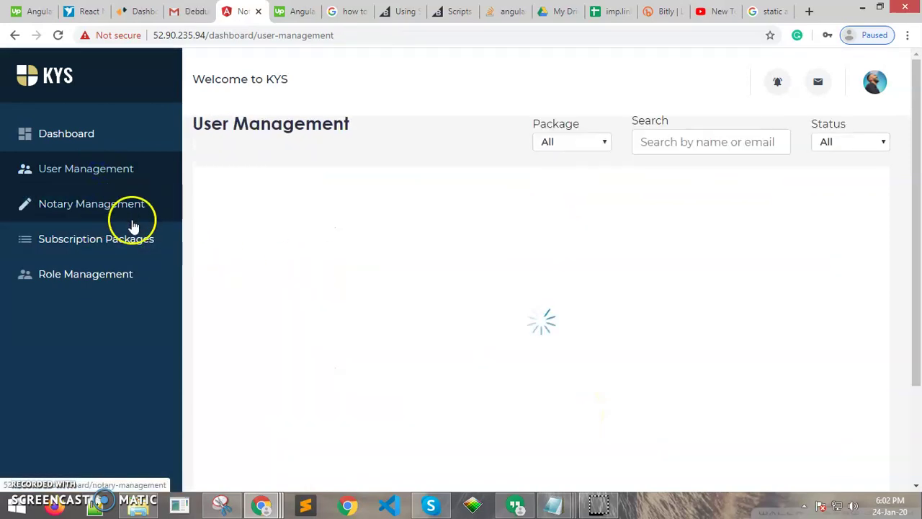
click(675, 142)
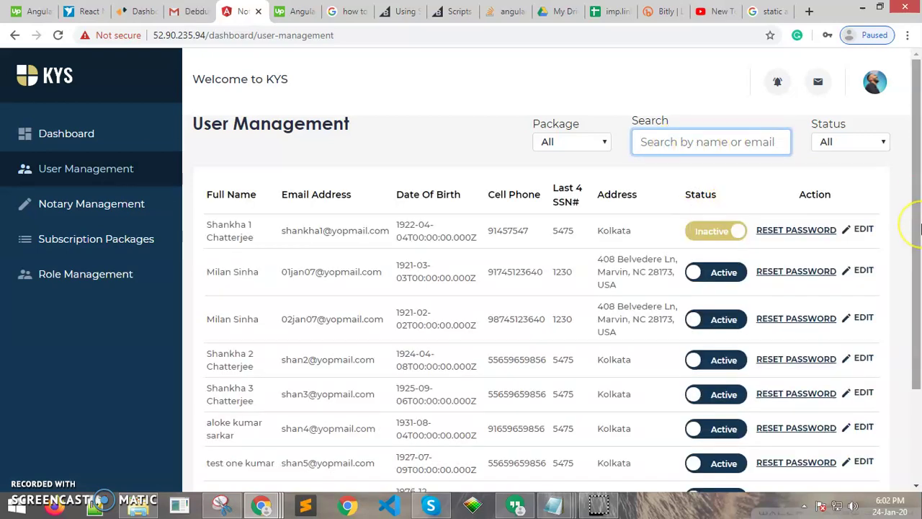
text(mil)
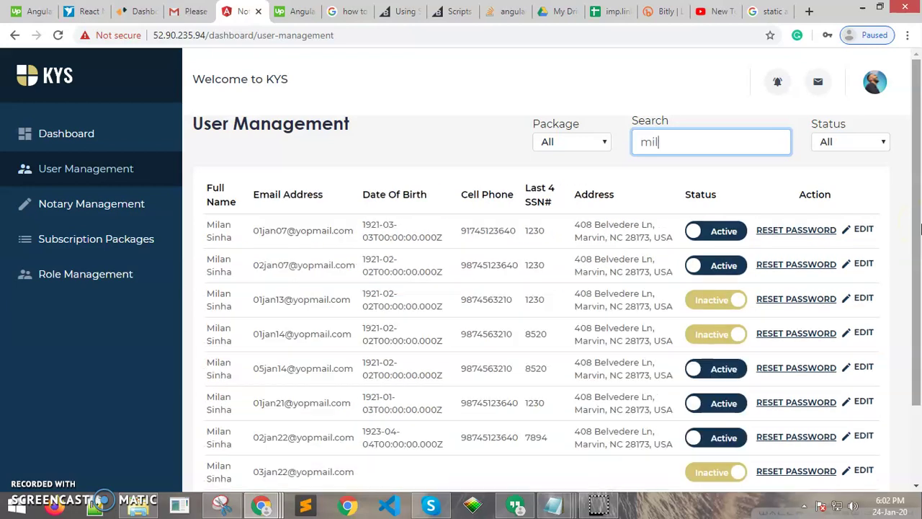
text(an sila)
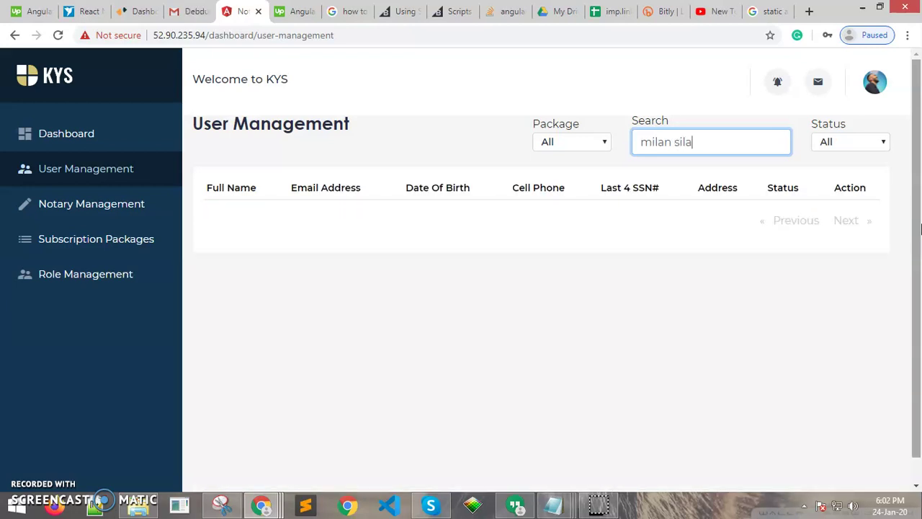
key(BackSpace)
key(BackSpace)
text(nh)
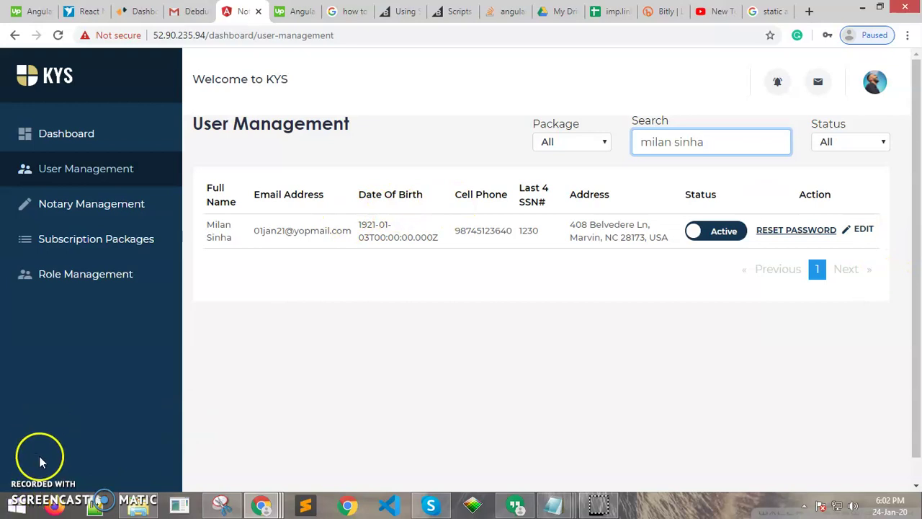
click(640, 296)
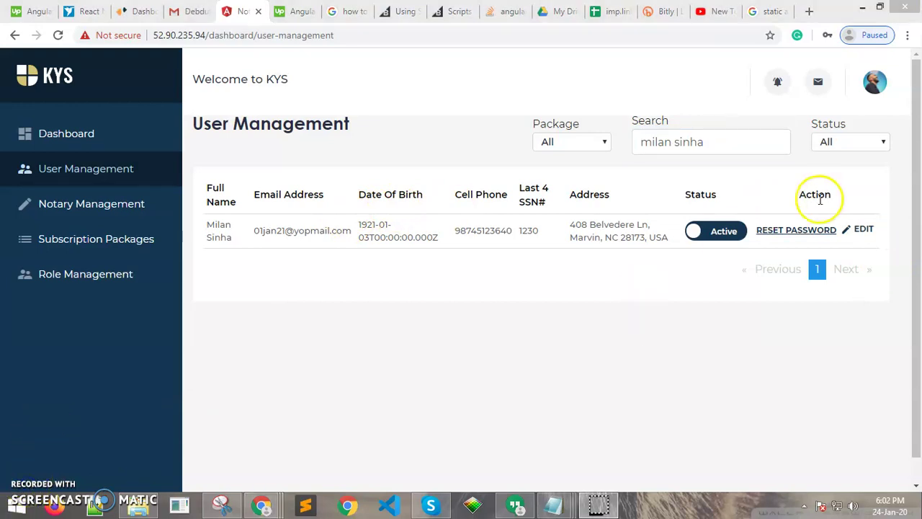
Step: Filter the user list to Active status, then switch to the Notary Management list
click(850, 144)
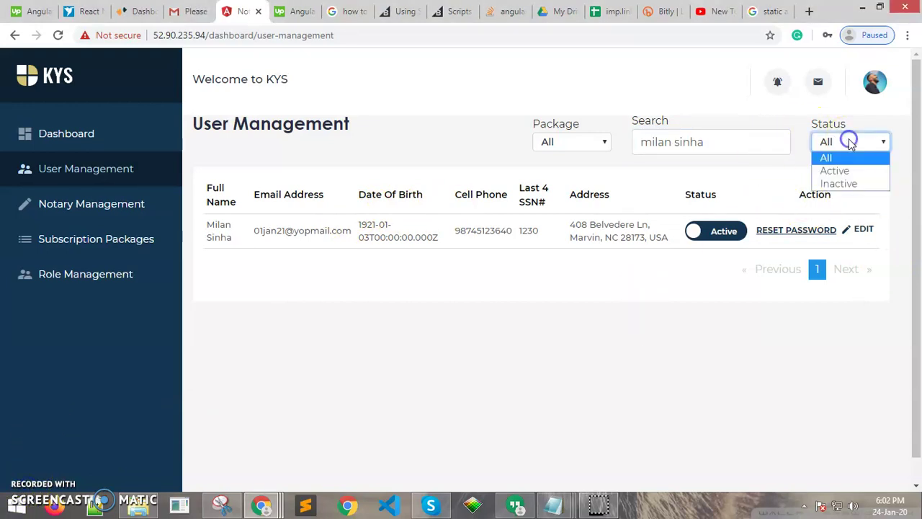
drag(850, 143, 859, 178)
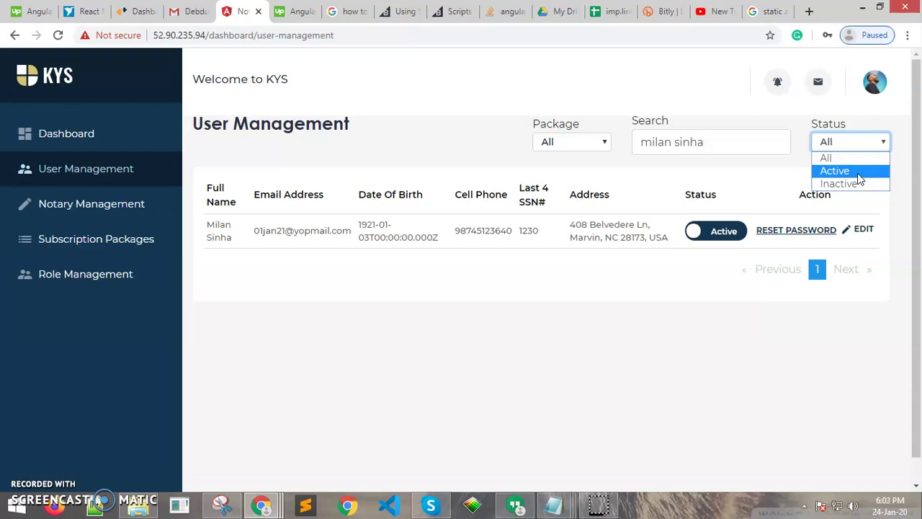
click(836, 170)
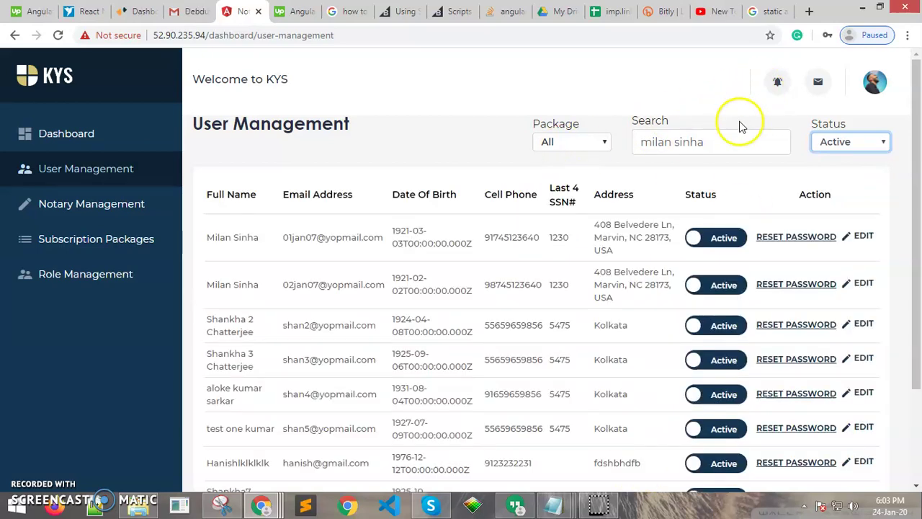
scroll(690, 284, down, 2)
scroll(504, 288, up, 2)
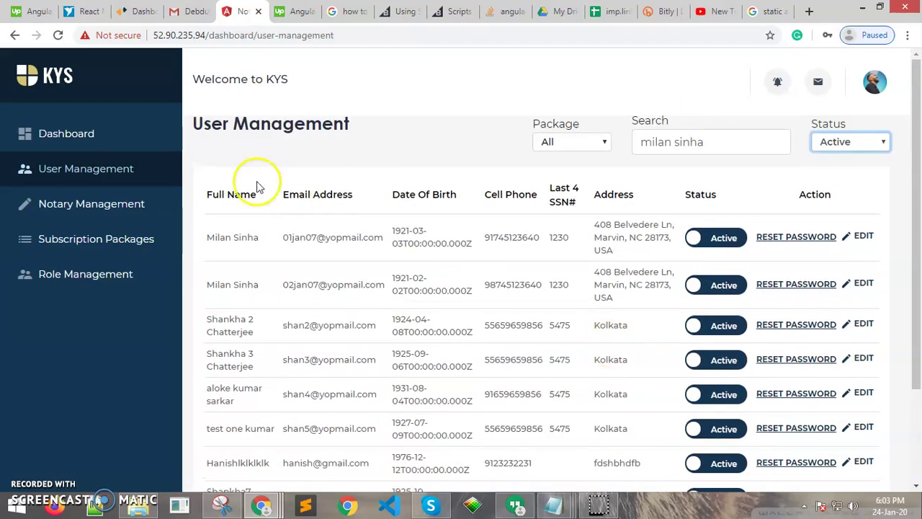
click(118, 209)
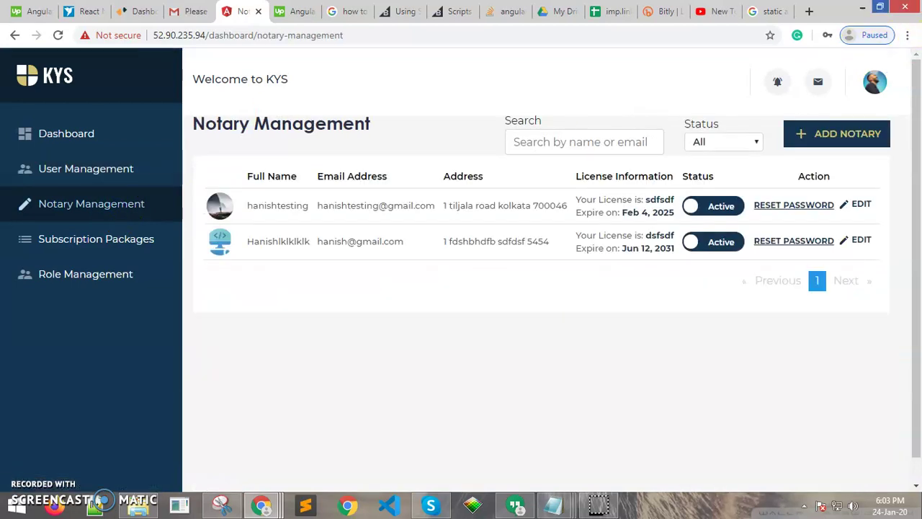
Step: Browse the blank Add Notary form, then go back to the two-notary list unsaved
click(807, 149)
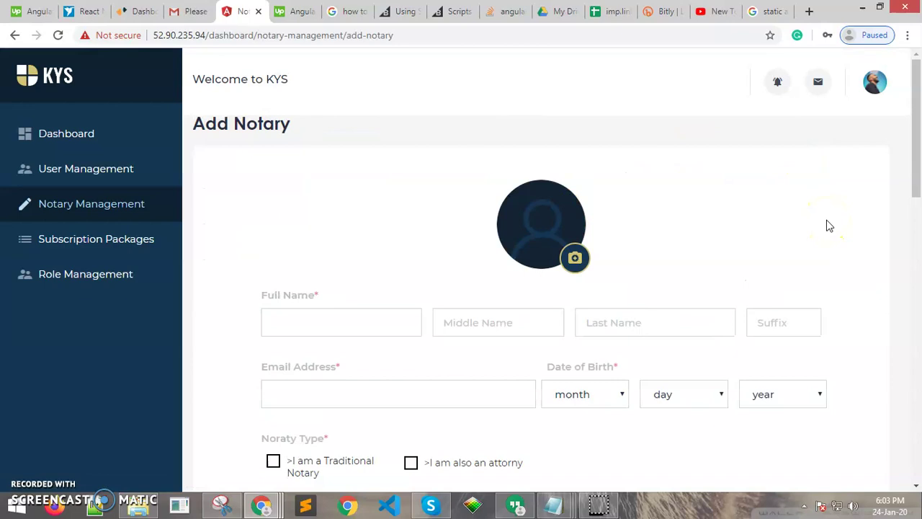
scroll(701, 255, down, 2)
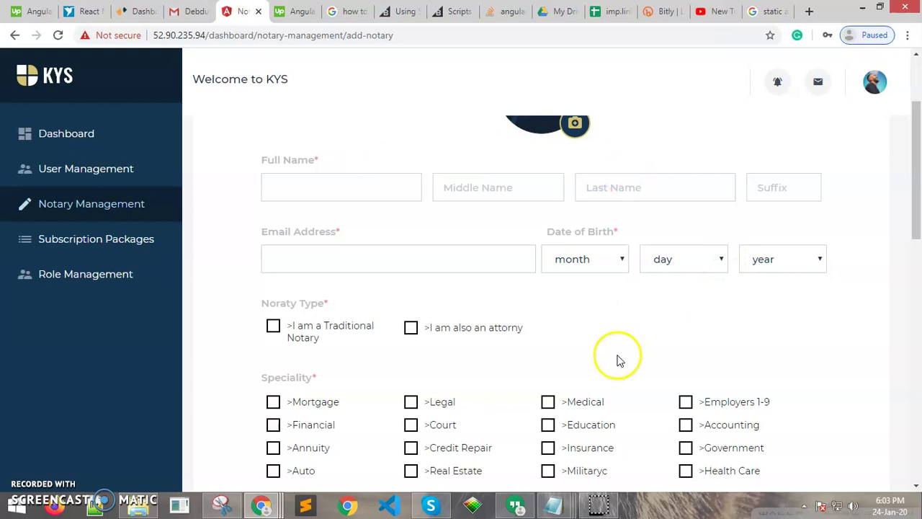
scroll(617, 356, down, 2)
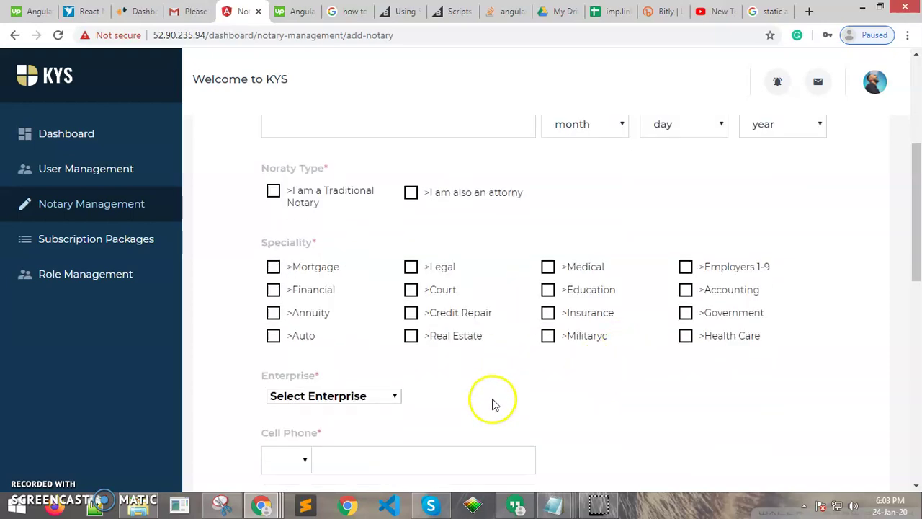
scroll(472, 325, down, 2)
scroll(353, 328, down, 2)
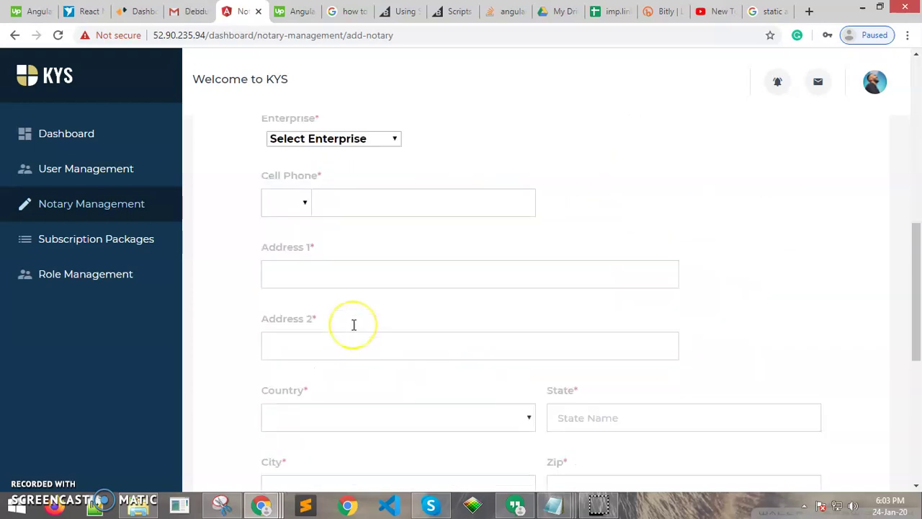
scroll(354, 325, down, 4)
scroll(353, 324, down, 2)
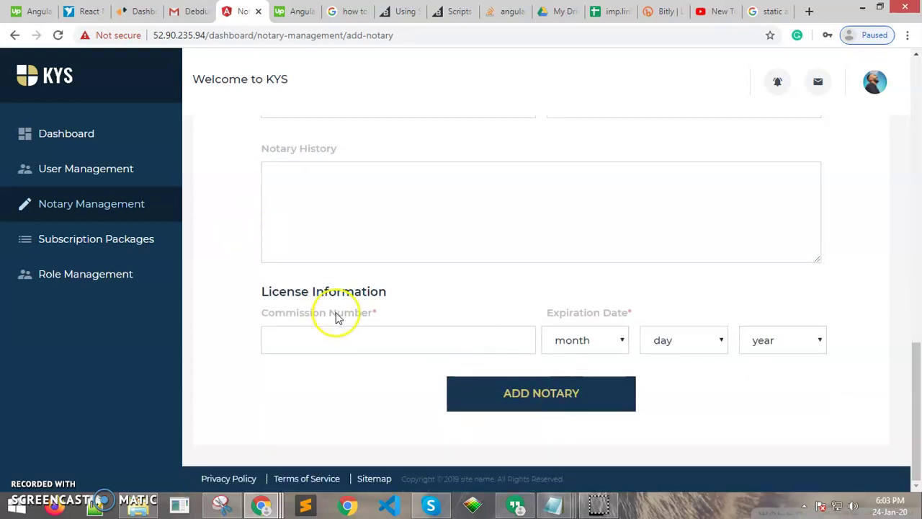
scroll(335, 317, up, 5)
scroll(336, 315, up, 5)
scroll(335, 315, up, 2)
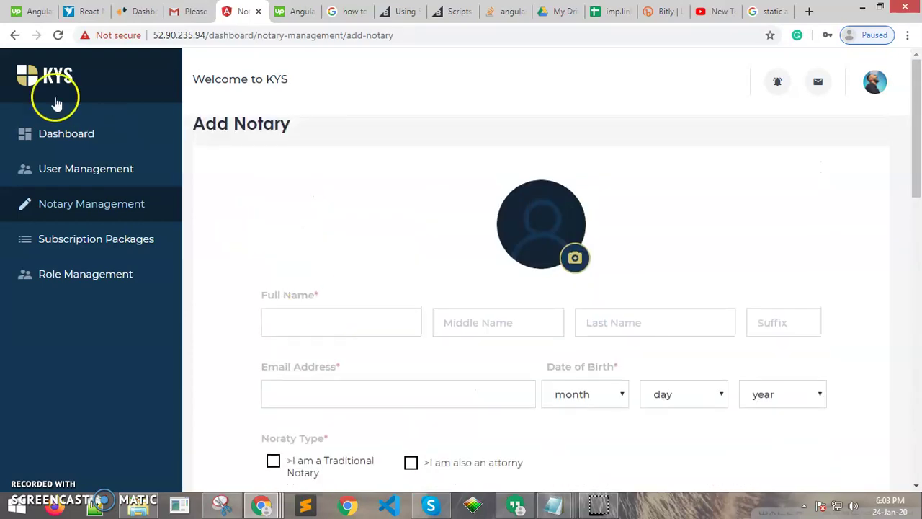
click(78, 204)
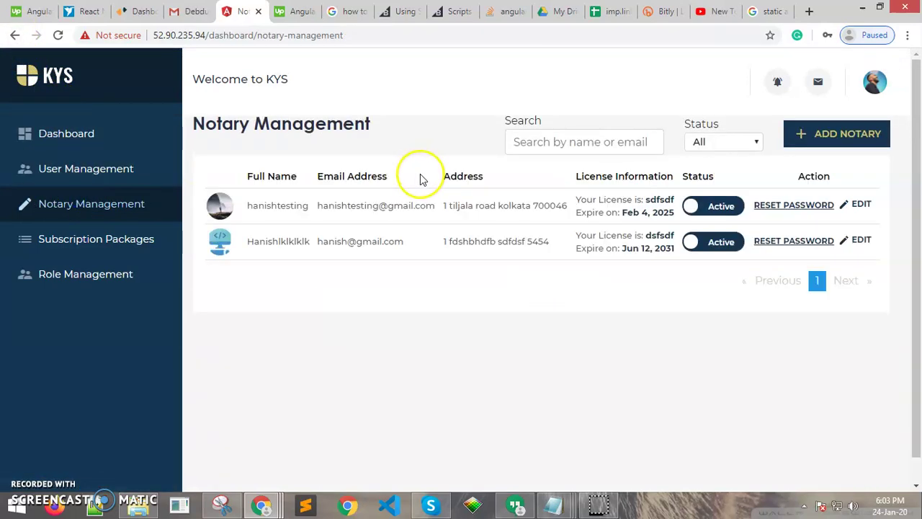
Step: Open the Role Management page listing the three sub-admins
click(622, 211)
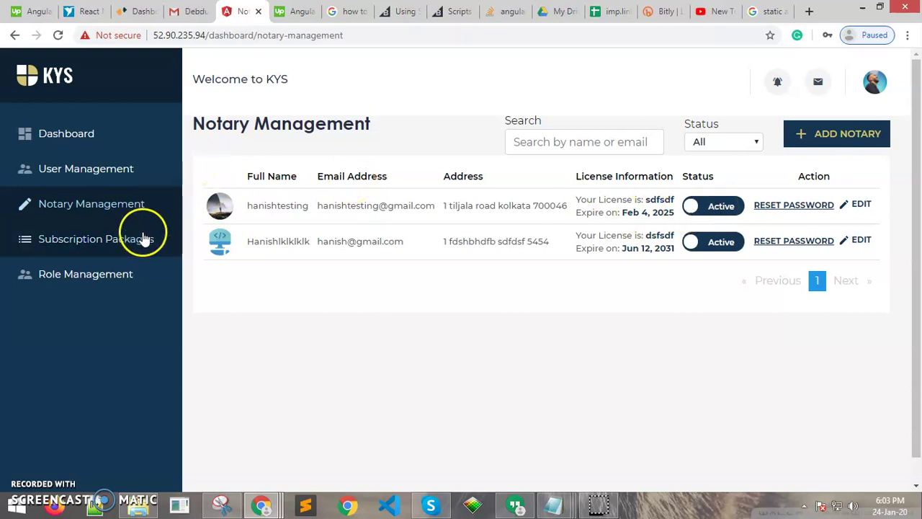
click(119, 273)
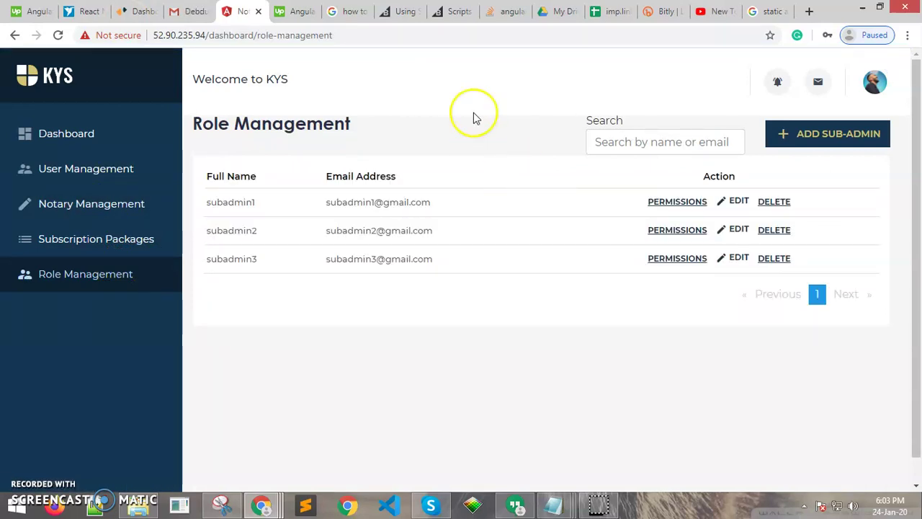
Step: Start a new sub-admin and tick Dashboard View, Dashboard Edit and User View permissions
click(858, 141)
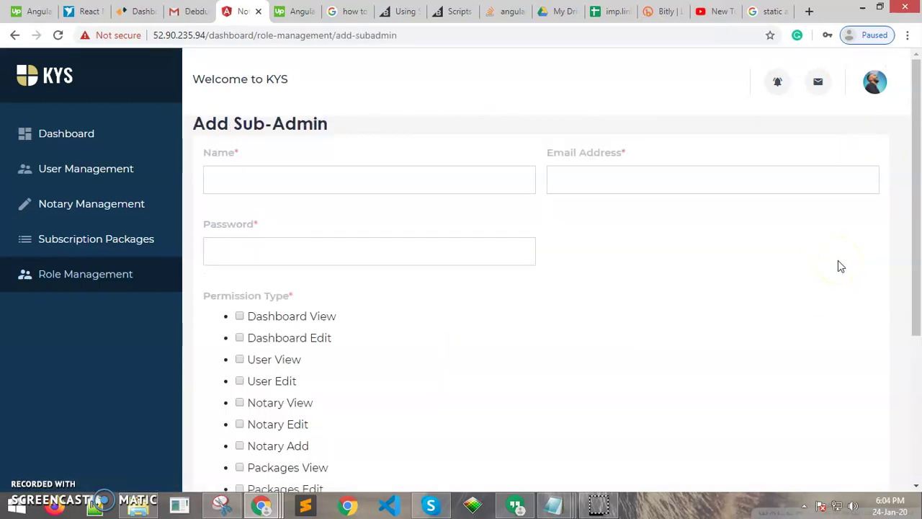
scroll(393, 350, down, 2)
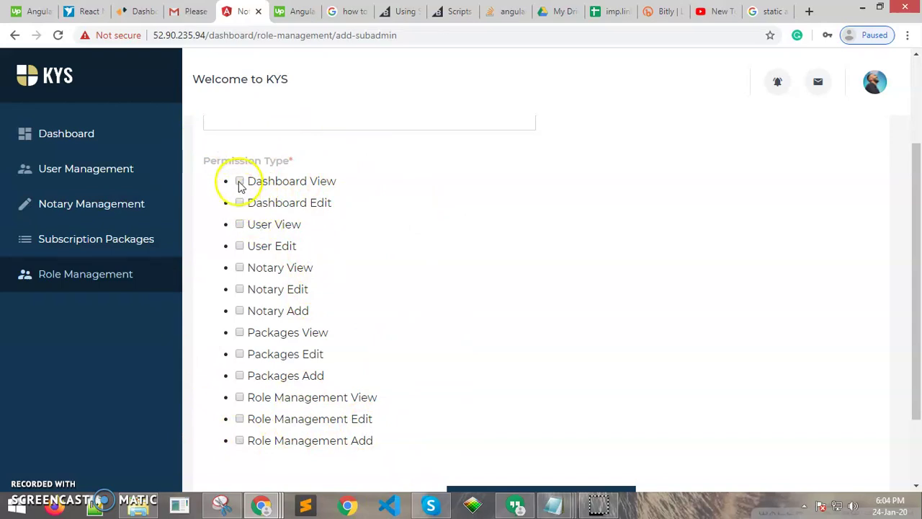
click(241, 184)
click(241, 202)
click(239, 224)
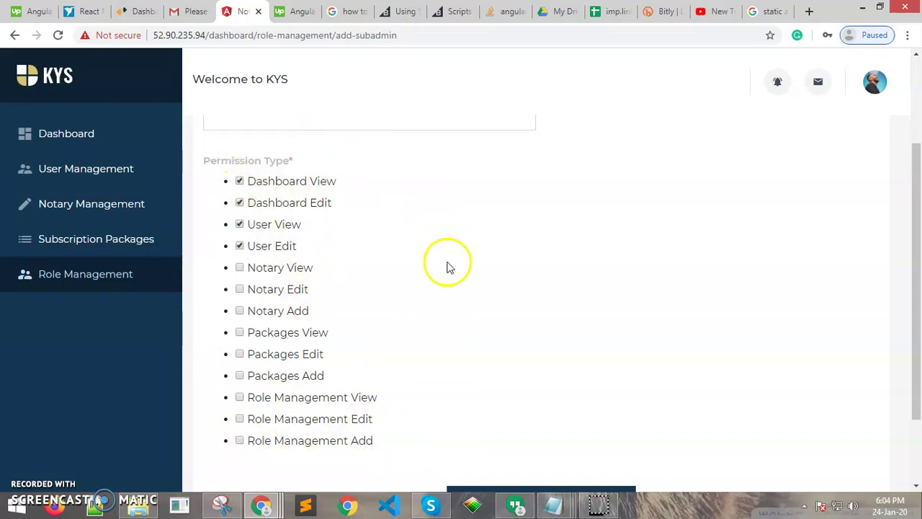
scroll(449, 291, up, 2)
scroll(449, 290, down, 2)
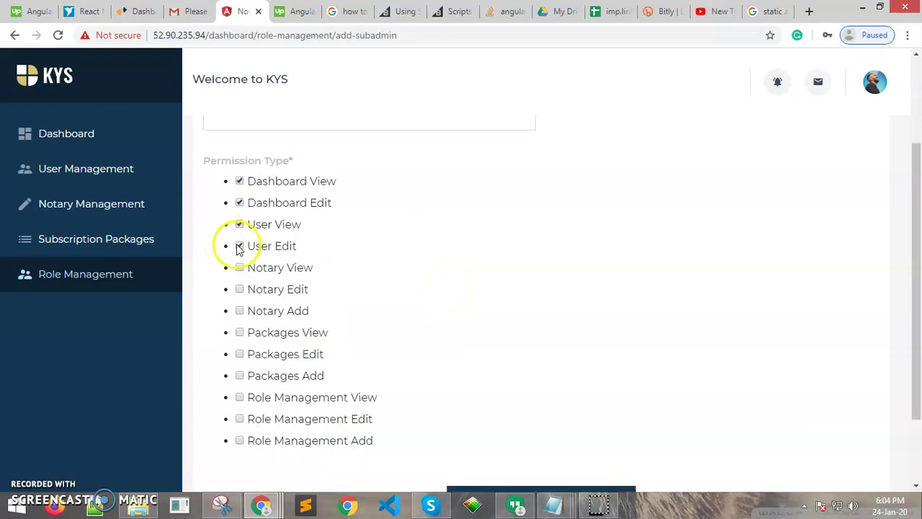
Step: Untick User Edit and Dashboard View, then leave the form unsaved for the sub-admin list
click(238, 245)
click(239, 181)
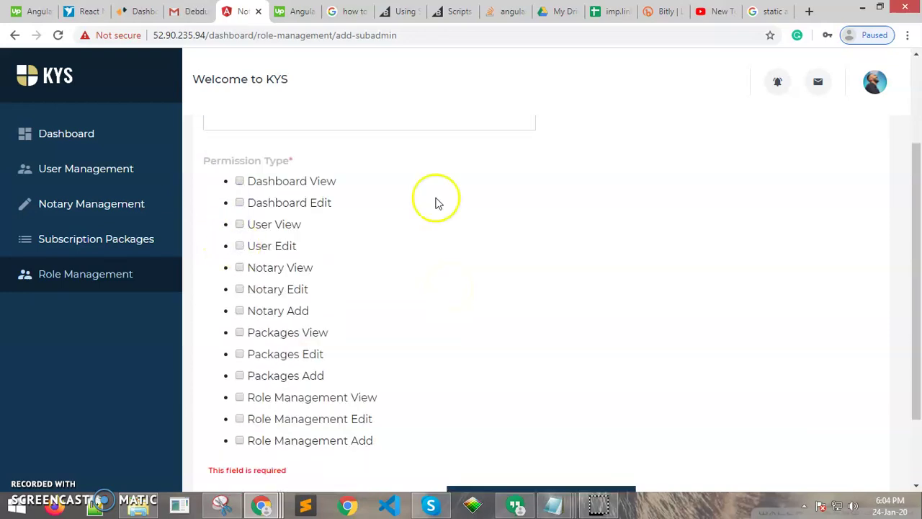
scroll(502, 262, up, 2)
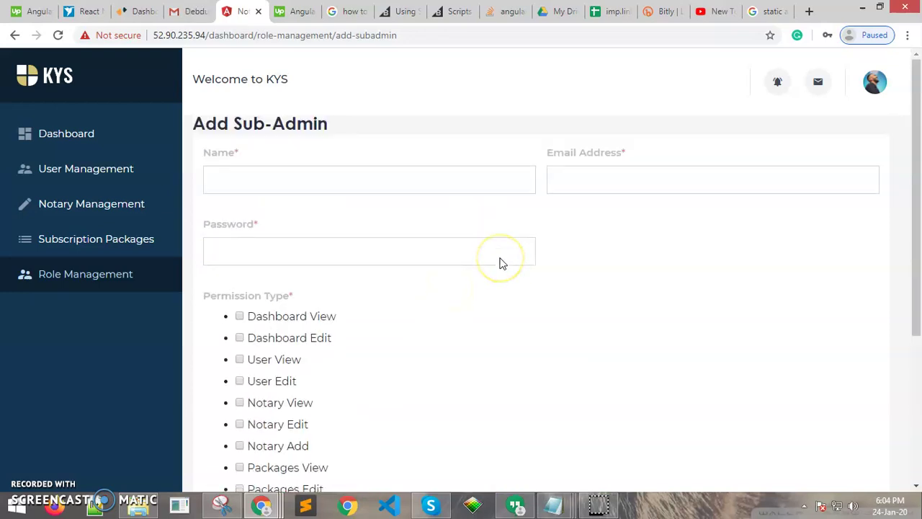
click(67, 79)
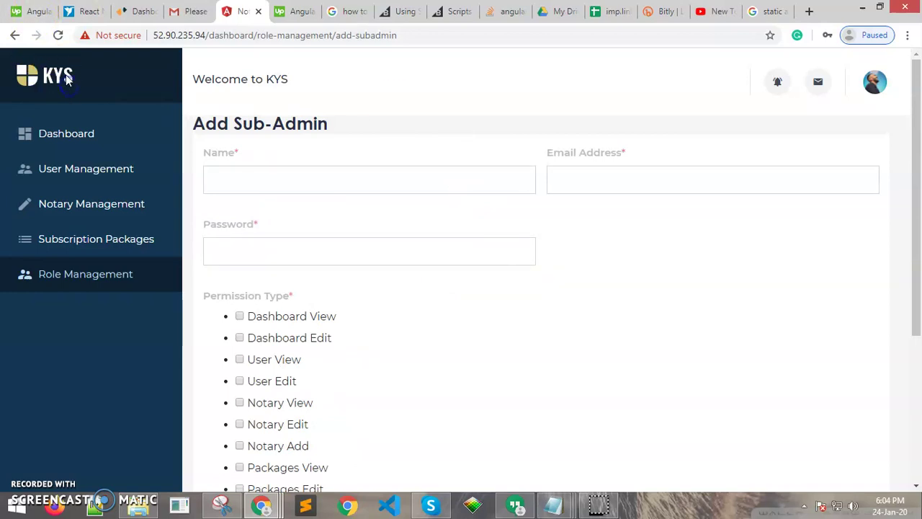
click(15, 35)
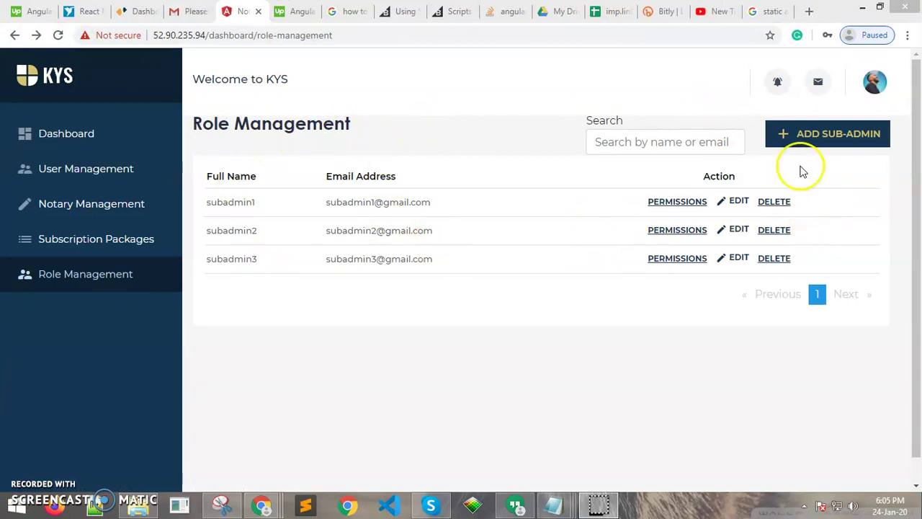
Step: On Subadmin2's permissions page, grant Notary View, then return to the Role Management list
click(673, 203)
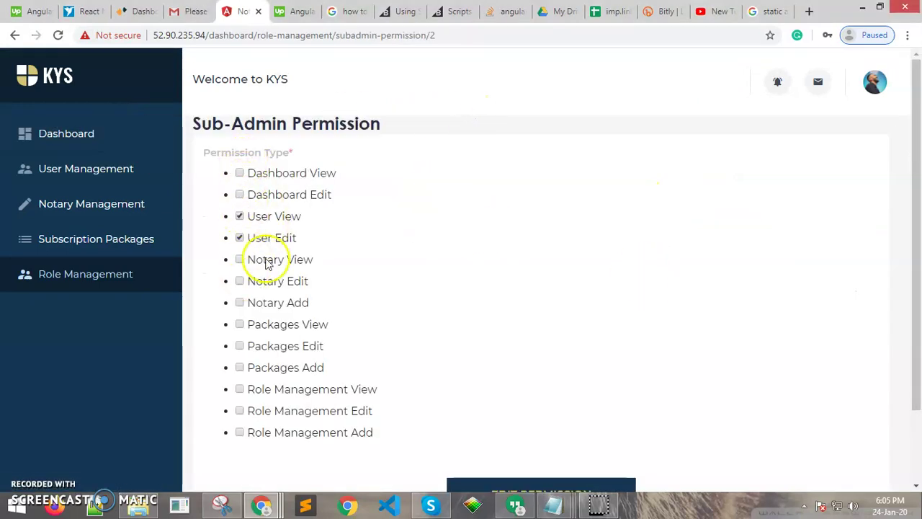
scroll(322, 241, down, 2)
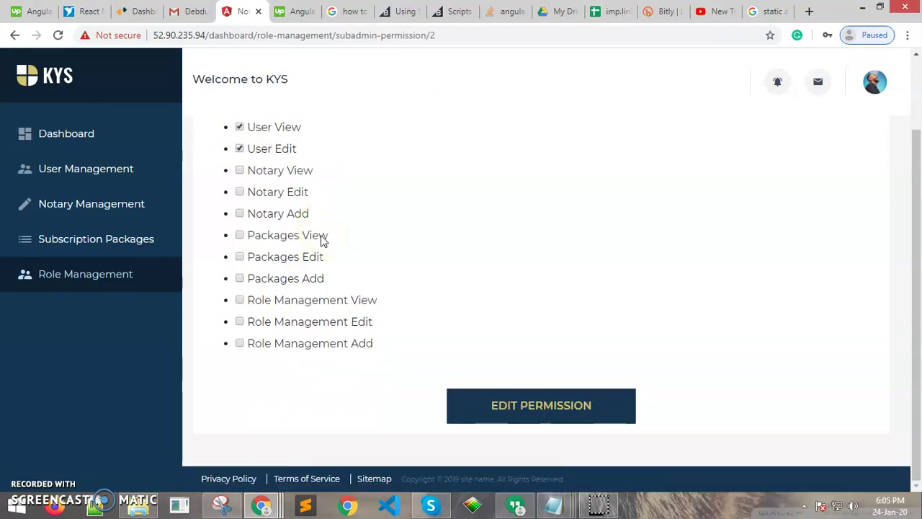
scroll(323, 237, up, 2)
scroll(327, 252, down, 2)
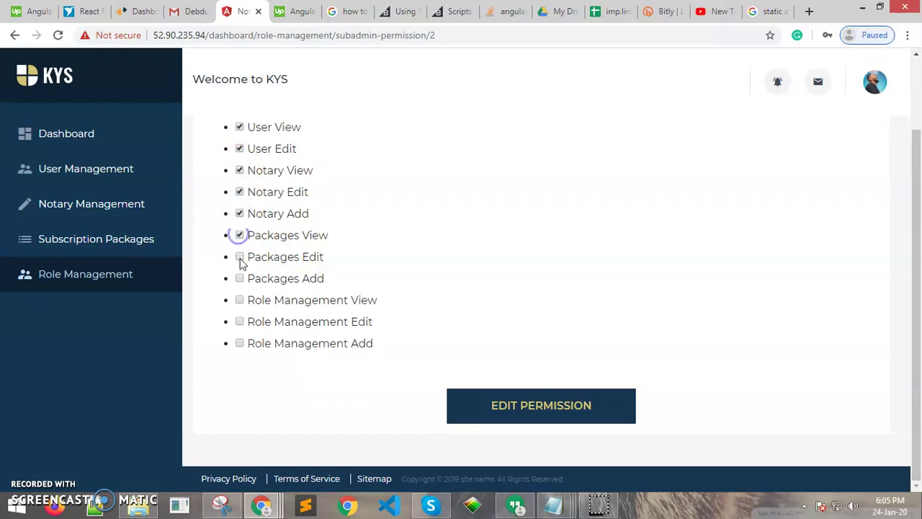
click(239, 171)
scroll(368, 195, up, 2)
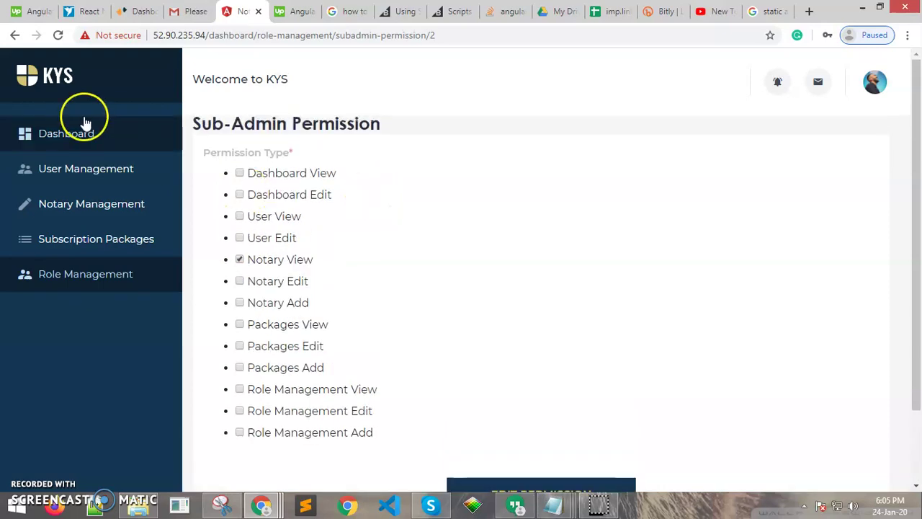
click(15, 35)
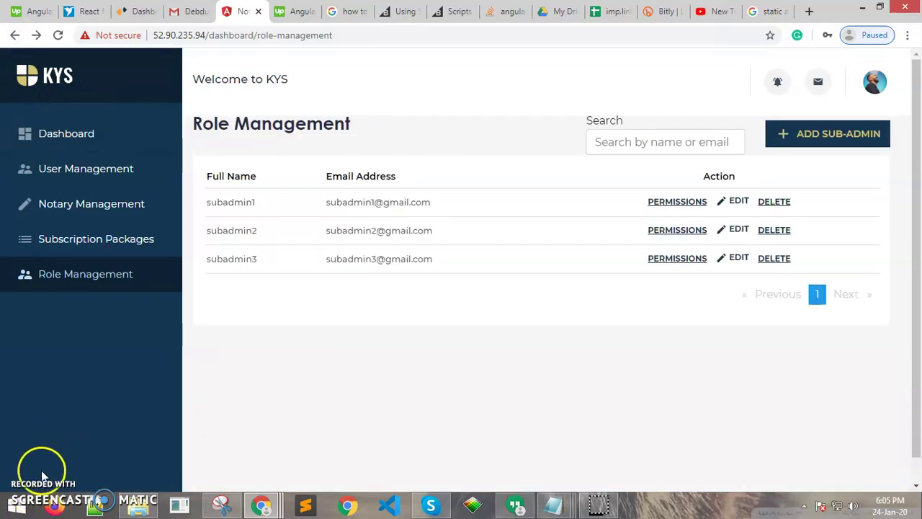
Step: Open Subscription Packages and view the blank Add Package form
click(64, 239)
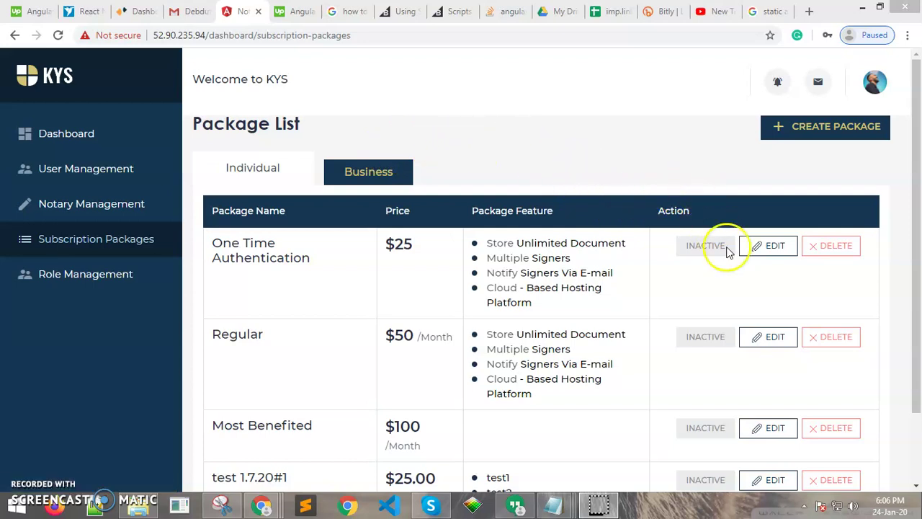
click(803, 137)
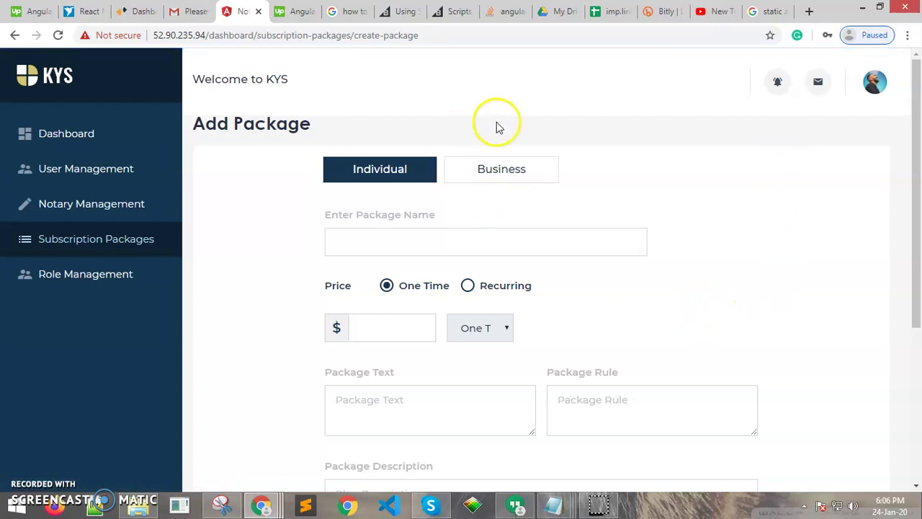
scroll(497, 303, down, 1)
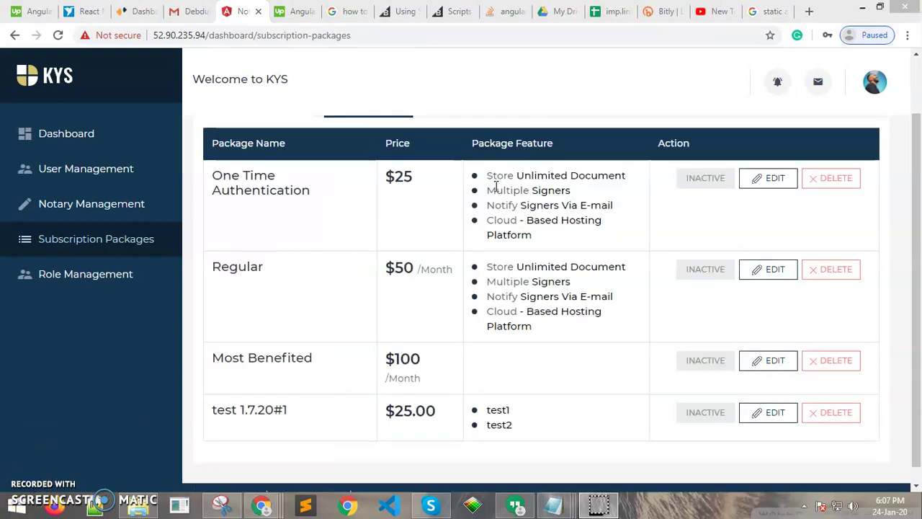
Step: Highlight the One Time Authentication and Regular package features, then return to the Dashboard
mouse_move(487, 175)
mouse_down()
mouse_move(545, 206)
mouse_move(553, 239)
mouse_up()
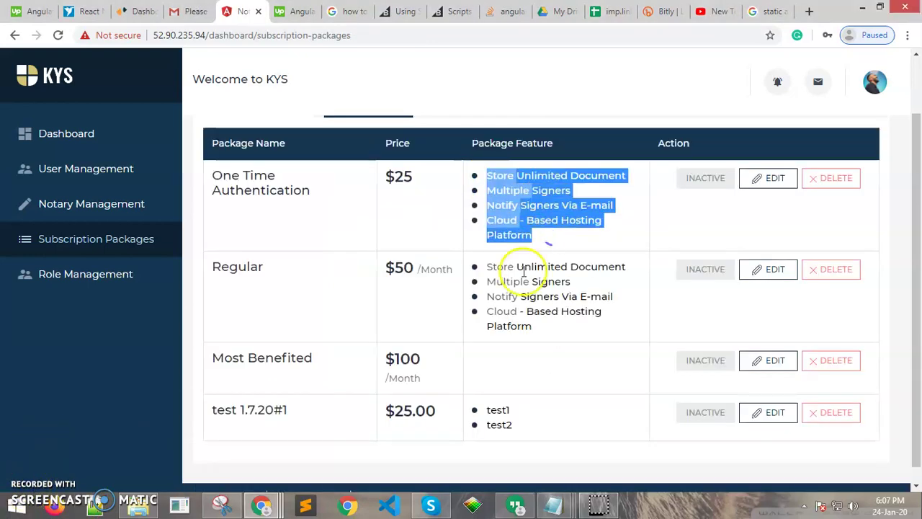
drag(487, 267, 546, 348)
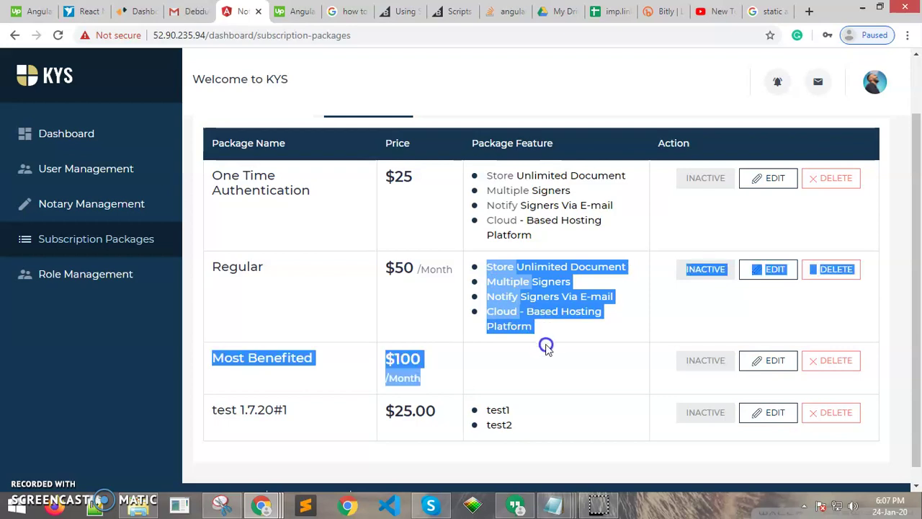
click(582, 391)
scroll(401, 241, up, 1)
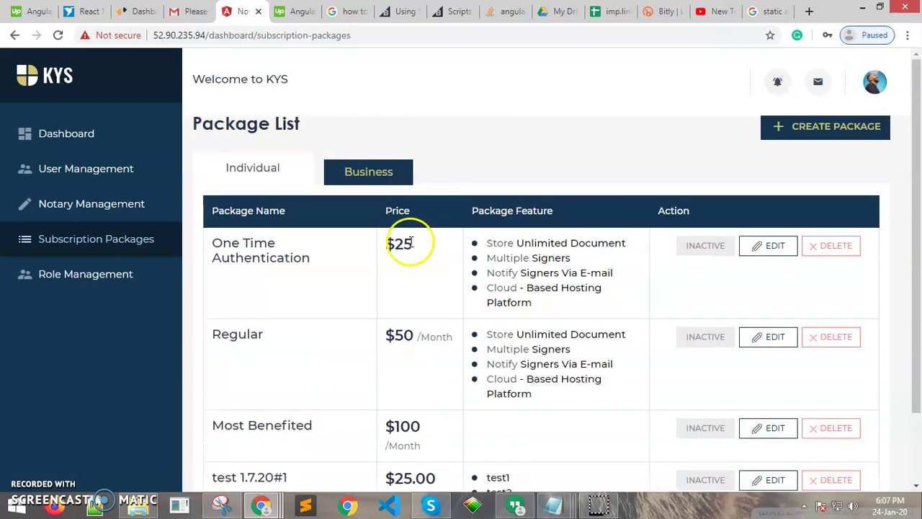
click(63, 131)
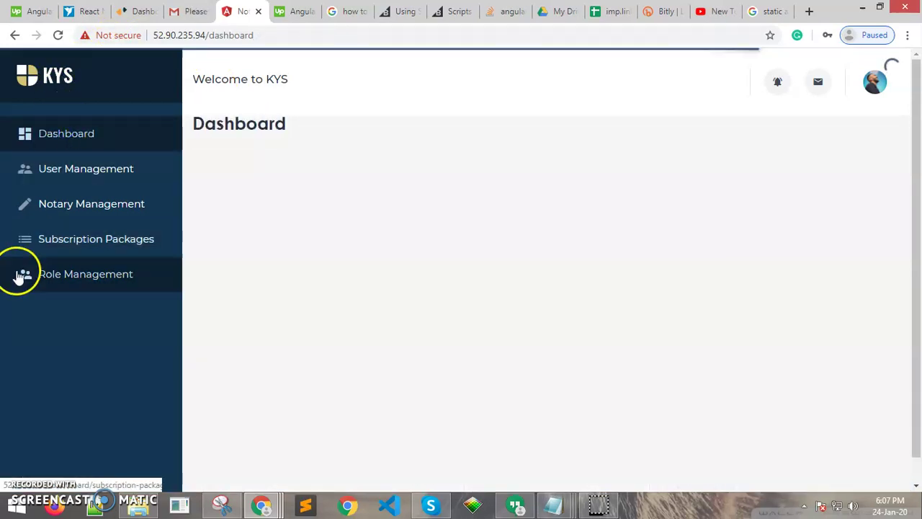